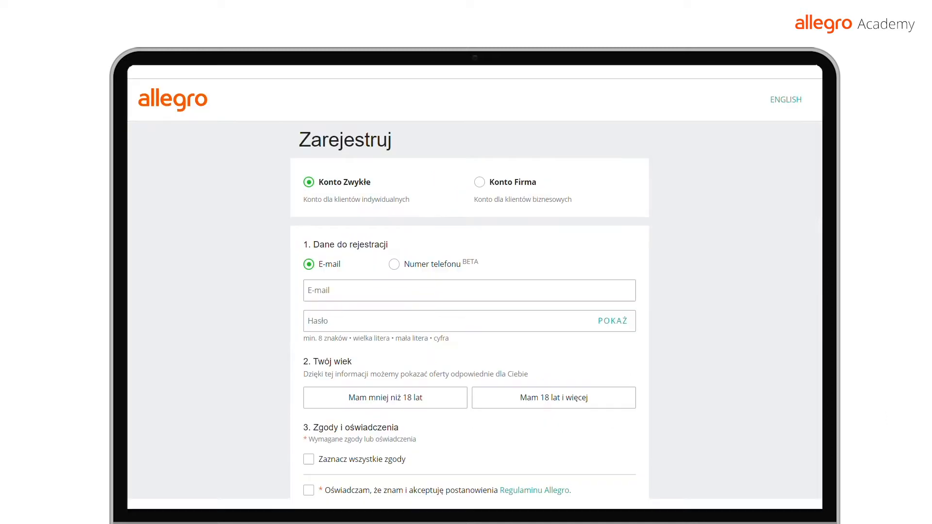
# - Switch the registration form to English and choose Business Account as the account type
pyautogui.click(789, 101)
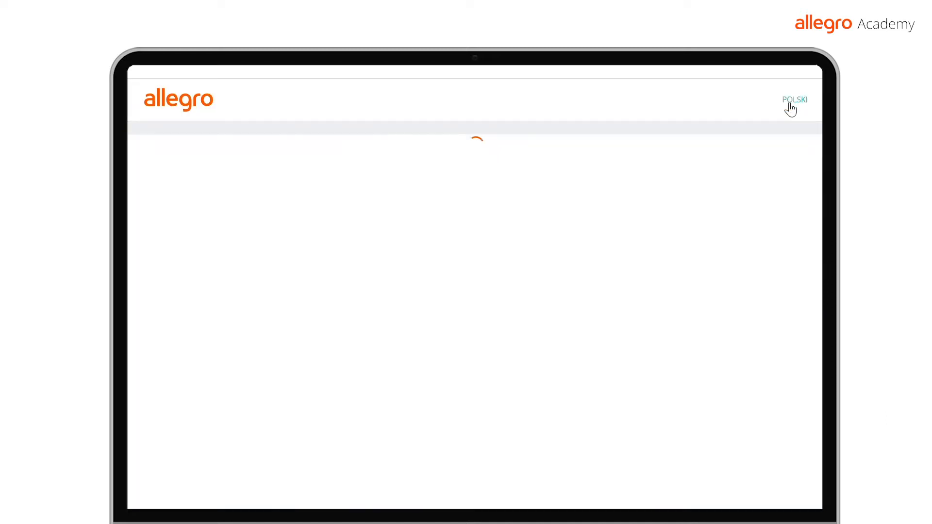
pyautogui.click(480, 182)
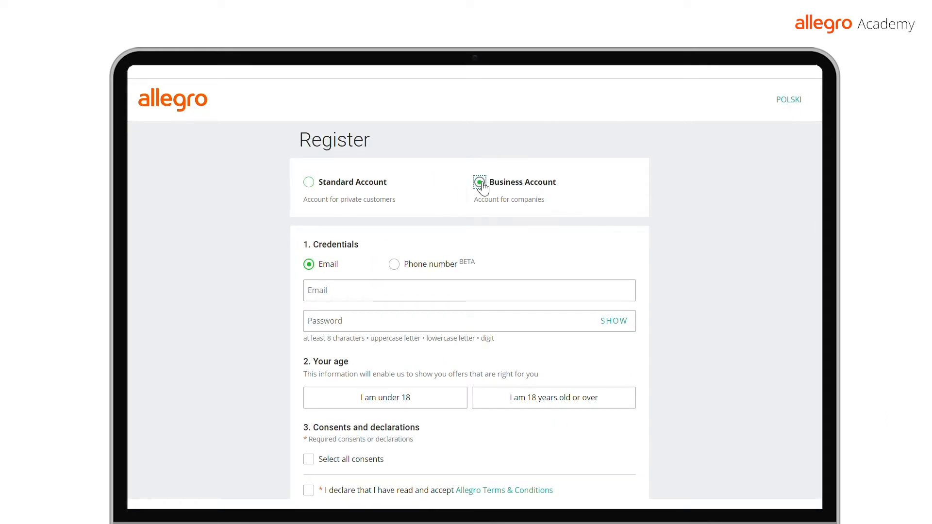
# - Fill in the account's e-mail, login, password and phone number
pyautogui.click(488, 261)
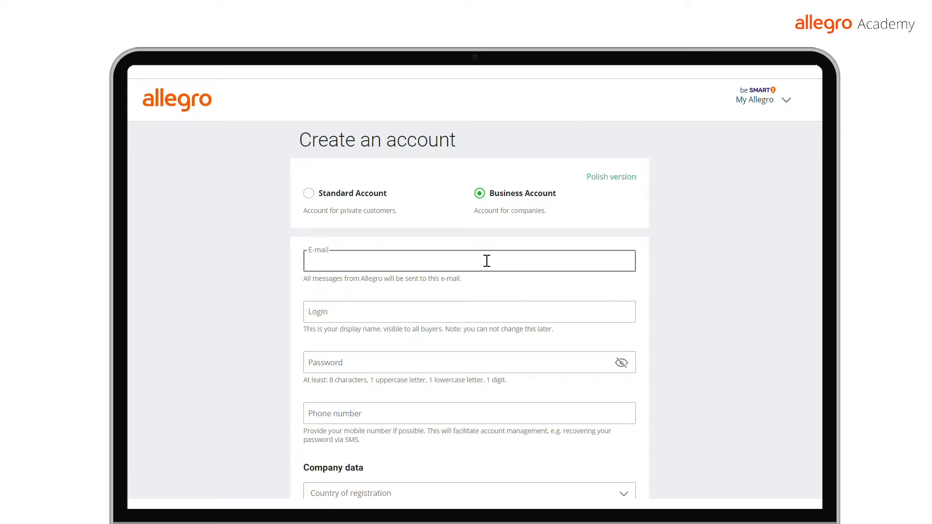
pyautogui.write('allegro')
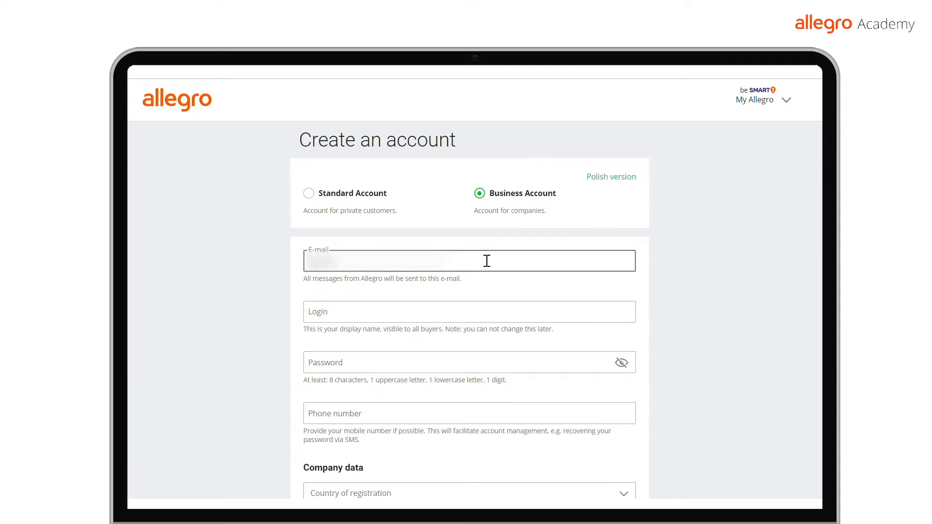
pyautogui.press('Tab')
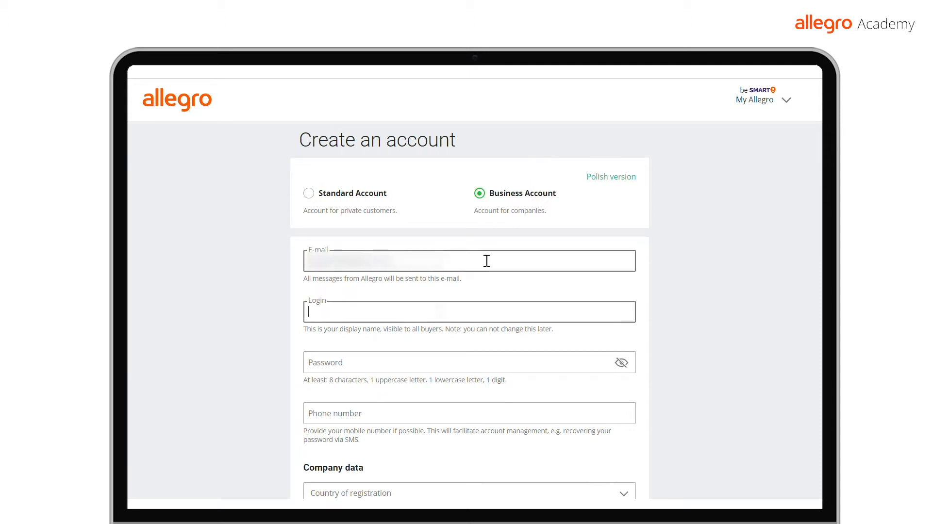
pyautogui.press('Tab')
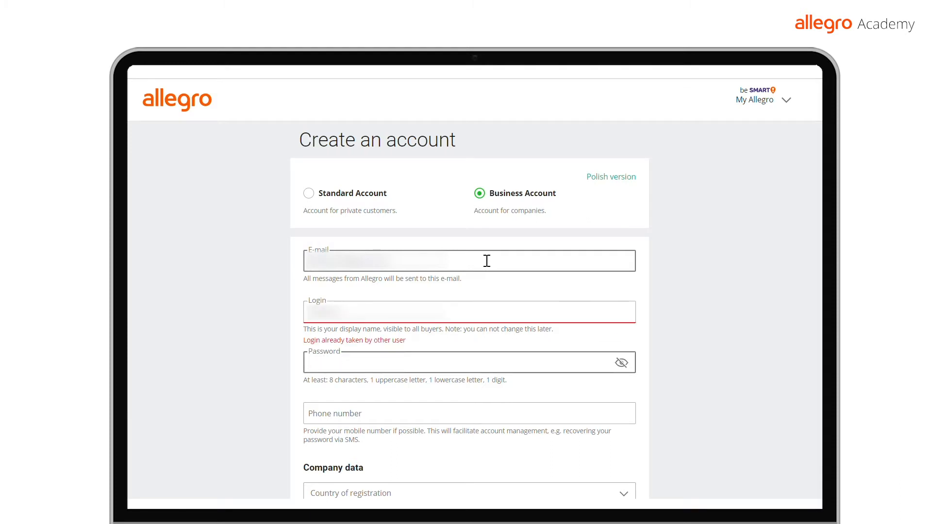
pyautogui.click(395, 314)
pyautogui.click(376, 372)
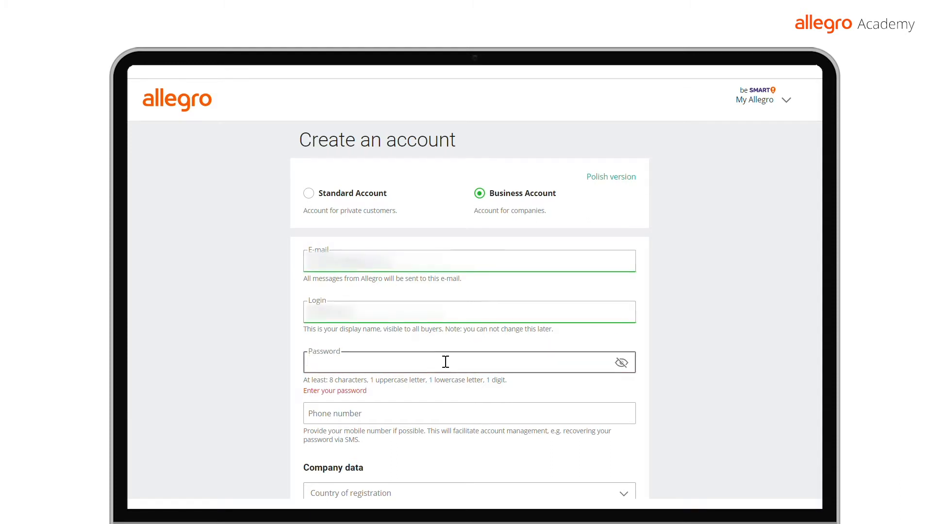
pyautogui.write('•••••••••••')
pyautogui.click(459, 413)
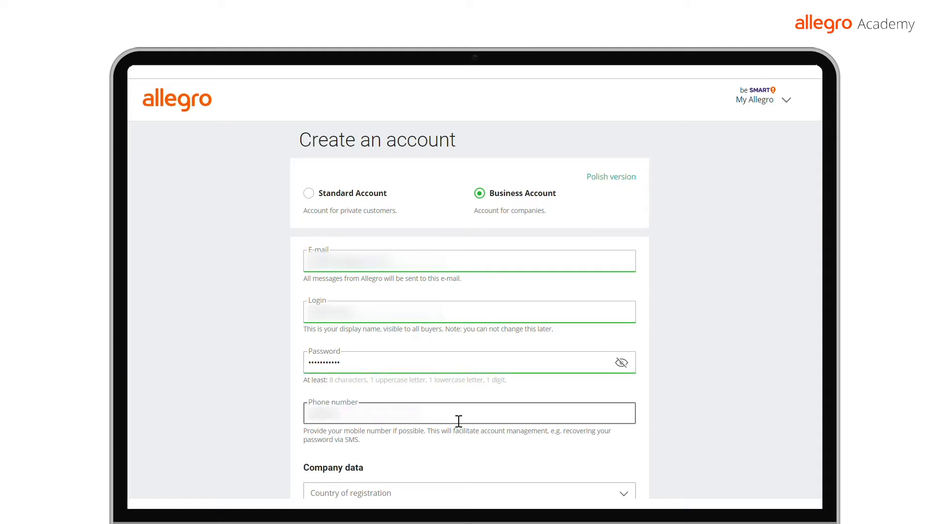
# - Set the company's country of registration to Turkey, with its tax ID number and the registered name TestName
pyautogui.scroll(-5, 717, 338)
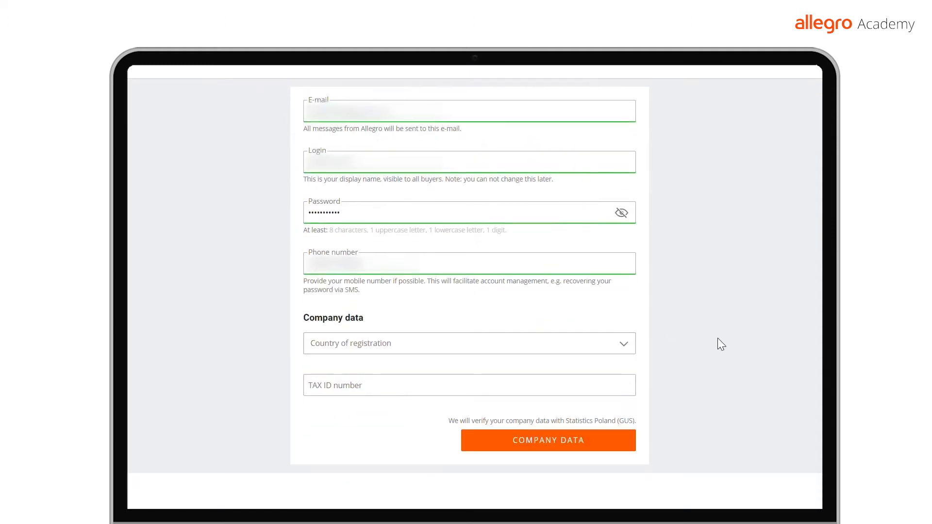
pyautogui.click(566, 280)
pyautogui.write('Tur')
pyautogui.click(442, 294)
pyautogui.click(437, 324)
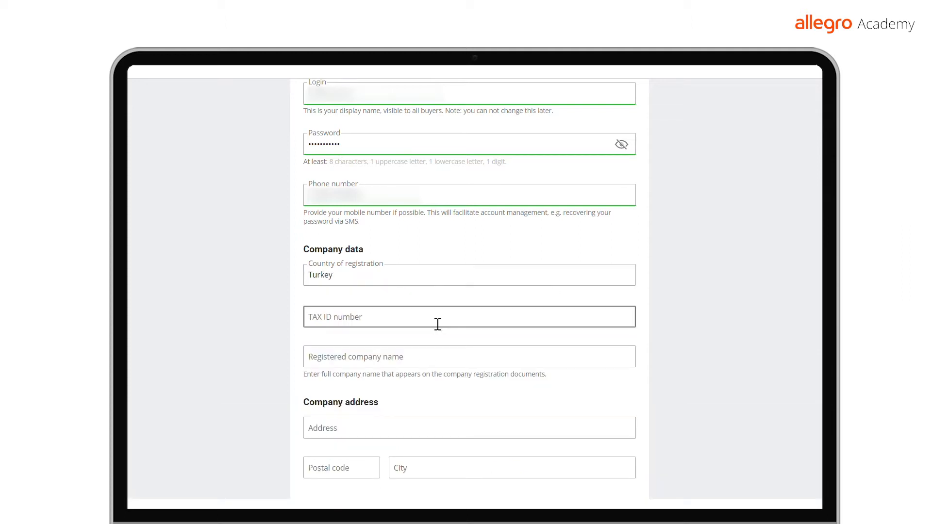
pyautogui.click(440, 353)
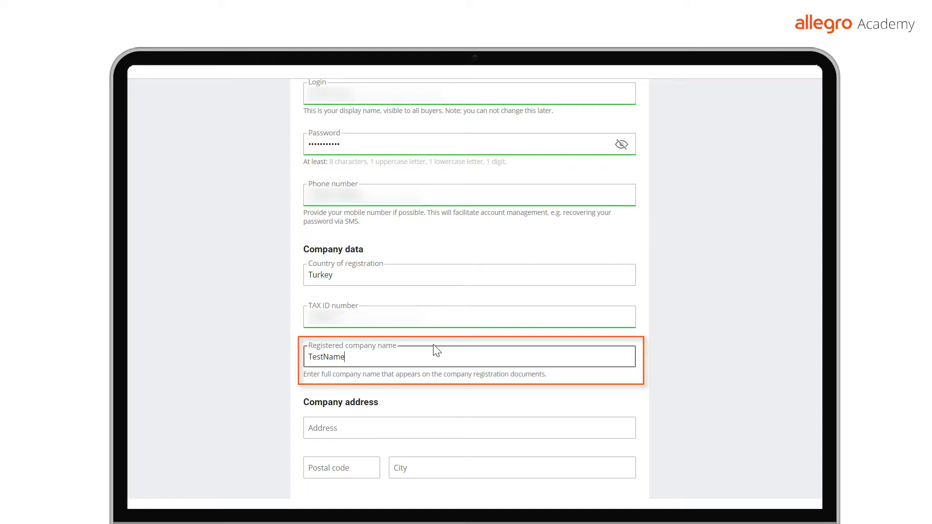
# - Fill in the company's address, postal code and city
pyautogui.scroll(-2, 438, 351)
pyautogui.click(431, 356)
pyautogui.write('Şemsipaşa')
pyautogui.click(349, 405)
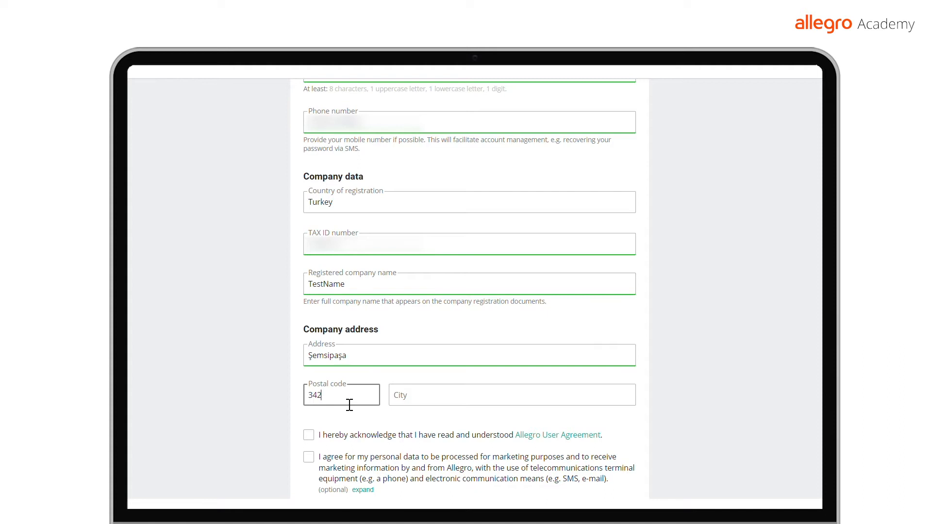
pyautogui.click(429, 398)
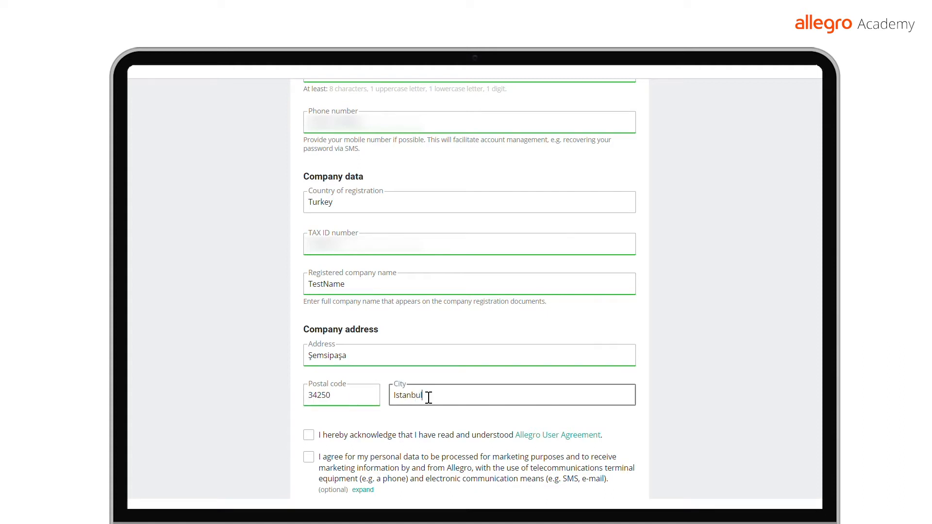
# - Acknowledge the Allegro User Agreement, leaving the optional marketing consents unticked, and create the account
pyautogui.scroll(-2, 427, 393)
pyautogui.click(422, 367)
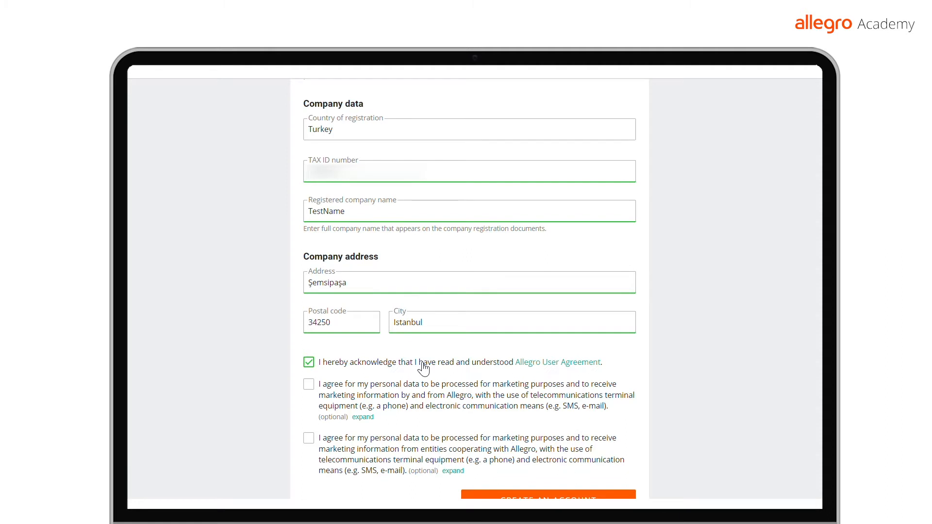
pyautogui.scroll(-2, 424, 368)
pyautogui.click(544, 441)
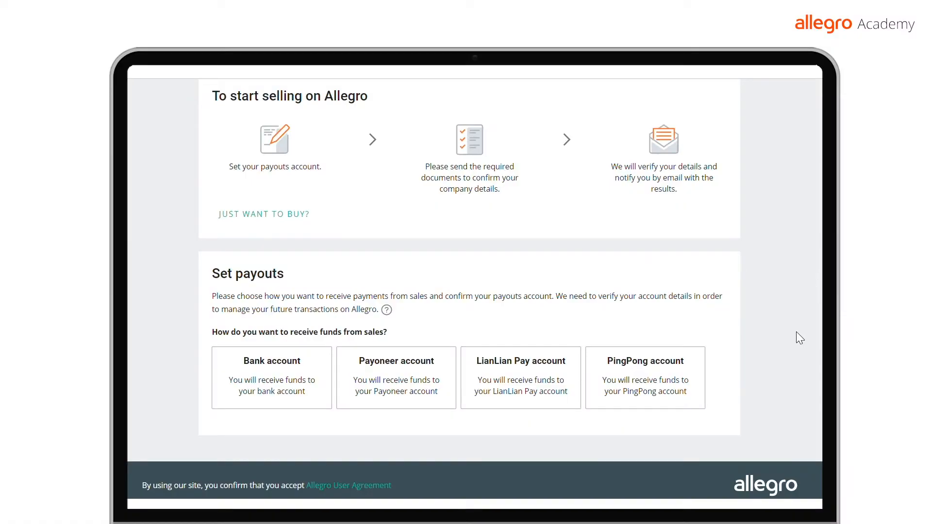
# - Choose a bank account as the way to receive funds from sales
pyautogui.click(286, 393)
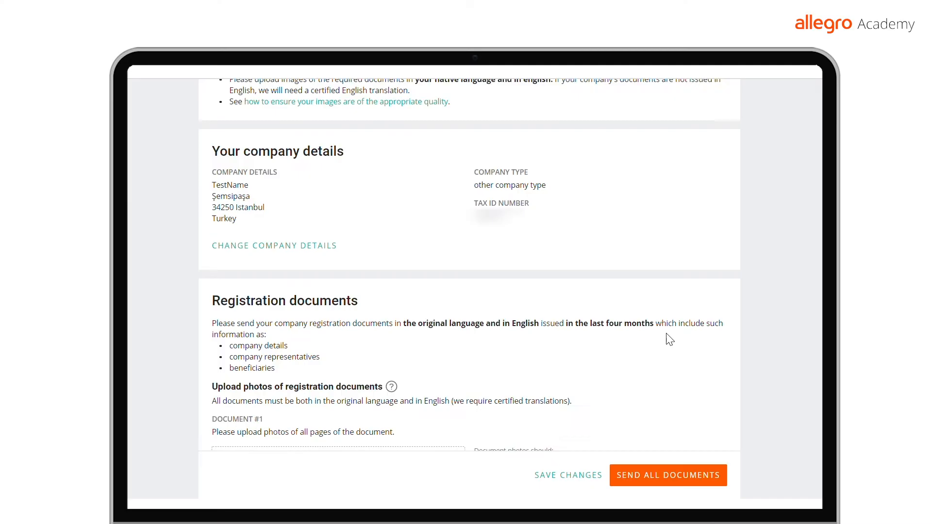
# - Upload sample doc 1.pdf as the first company registration document
pyautogui.scroll(-1, 670, 340)
pyautogui.scroll(-2, 670, 339)
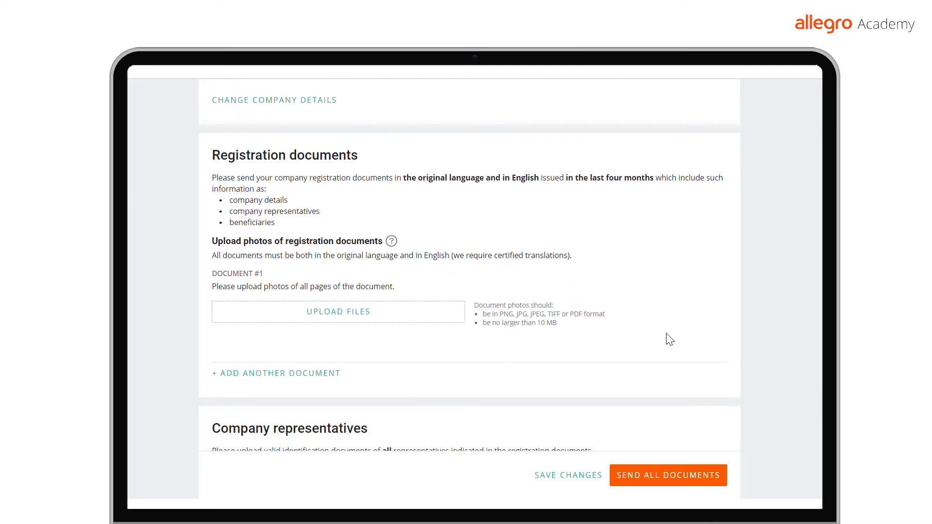
pyautogui.scroll(-2, 668, 336)
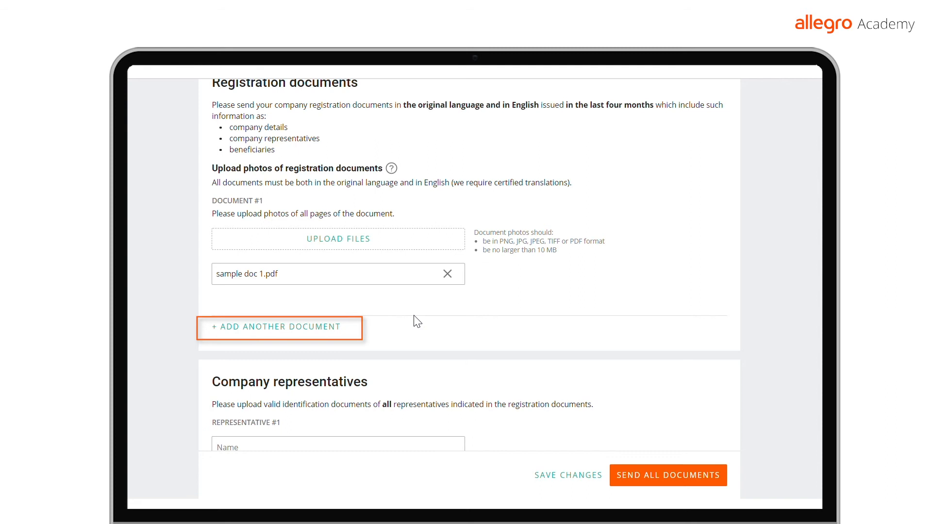
# - Enter the name and surname of the first company representative
pyautogui.scroll(-5, 416, 322)
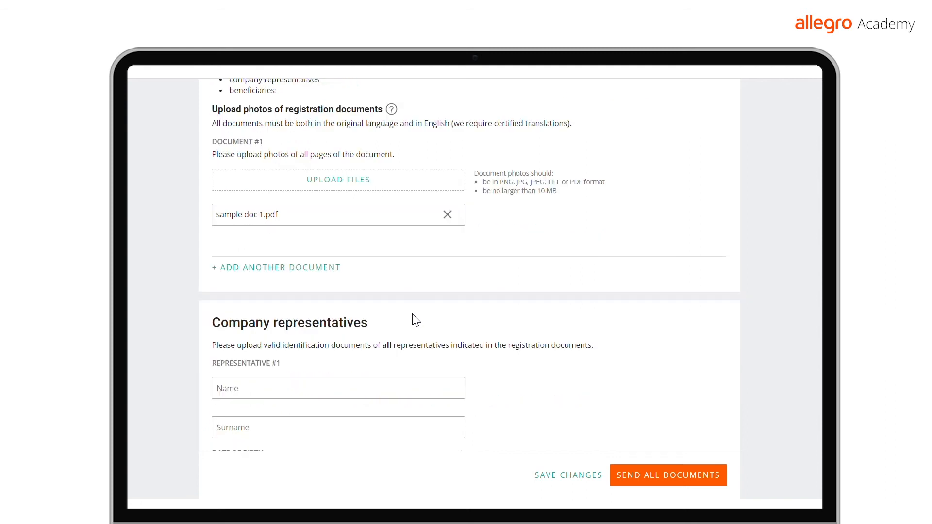
pyautogui.click(346, 233)
pyautogui.write('Name')
pyautogui.press('Tab')
pyautogui.write('Surname')
# - Enter the day, month and year of the first company representative's date of birth
pyautogui.click(249, 325)
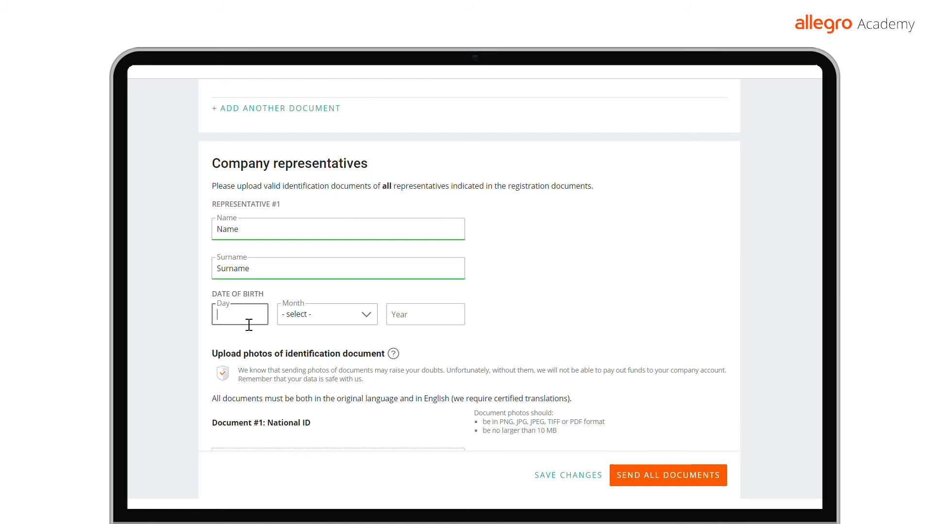
pyautogui.write('12')
pyautogui.click(337, 318)
pyautogui.click(310, 208)
pyautogui.click(407, 316)
pyautogui.write('1988')
pyautogui.click(654, 295)
# - Upload sample doc 2 (2).pdf as the back and front of the representative's national ID
pyautogui.scroll(-3, 589, 286)
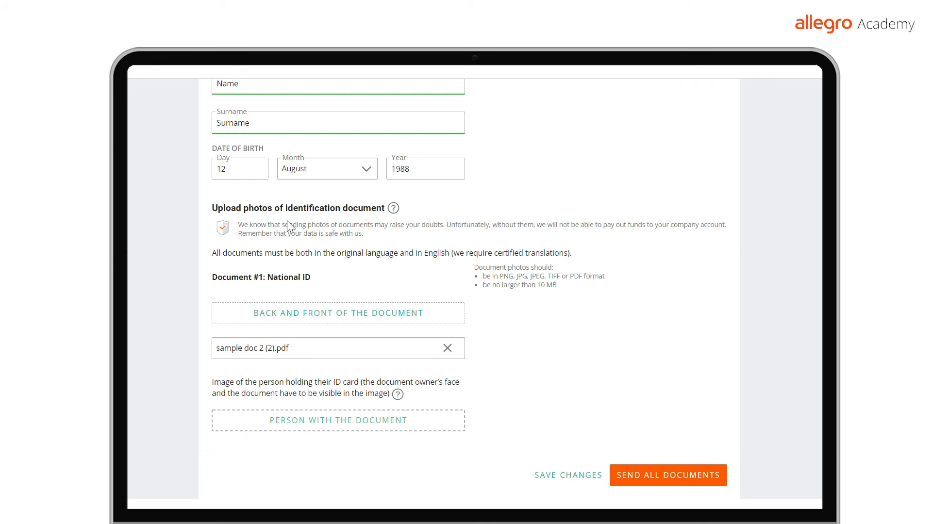
# - Enter the name and surname of the first company beneficiary
pyautogui.scroll(-3, 595, 314)
pyautogui.scroll(-5, 598, 313)
pyautogui.click(372, 198)
pyautogui.write('Nname')
pyautogui.press('Tab')
pyautogui.write('S')
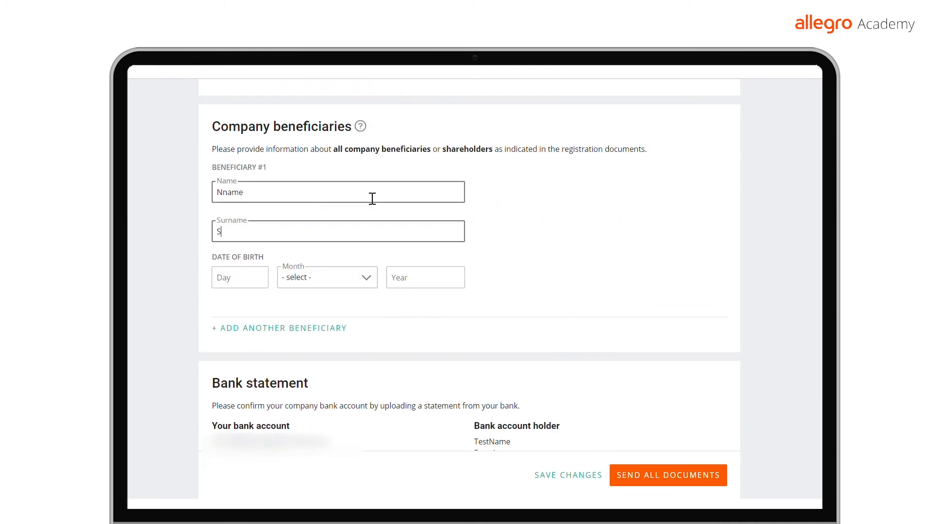
# - Enter the day, month and year of the first company beneficiary's date of birth
pyautogui.click(234, 287)
pyautogui.write('12')
pyautogui.click(328, 279)
pyautogui.click(340, 146)
pyautogui.click(454, 279)
pyautogui.write('19')
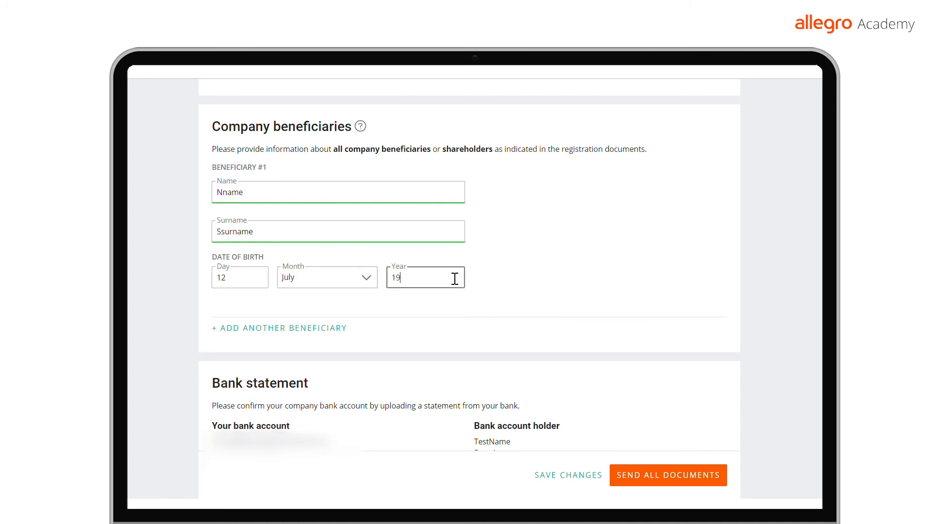
pyautogui.write('94')
pyautogui.click(651, 287)
# - Upload sample doc 2 (2).pdf as the bank statement and send all documents for verification
pyautogui.scroll(-5, 631, 313)
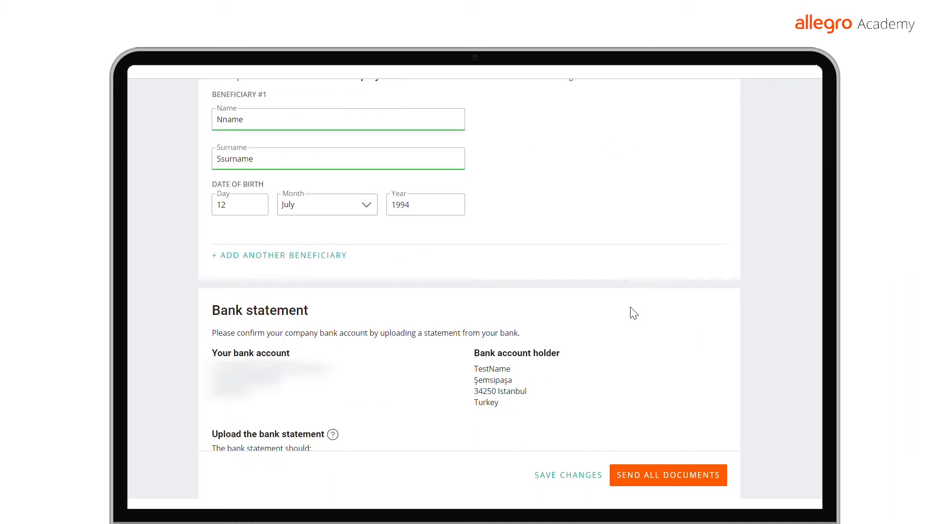
pyautogui.click(343, 374)
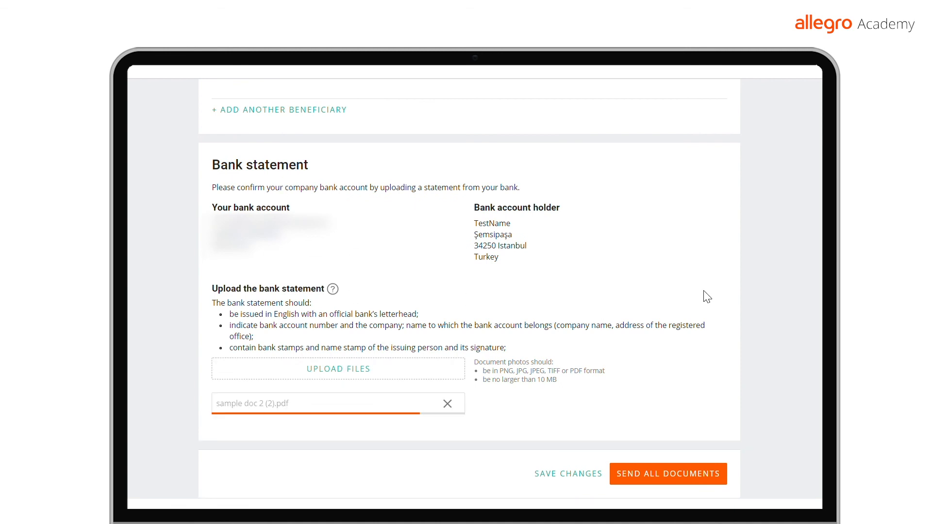
pyautogui.scroll(-2, 699, 296)
pyautogui.click(680, 410)
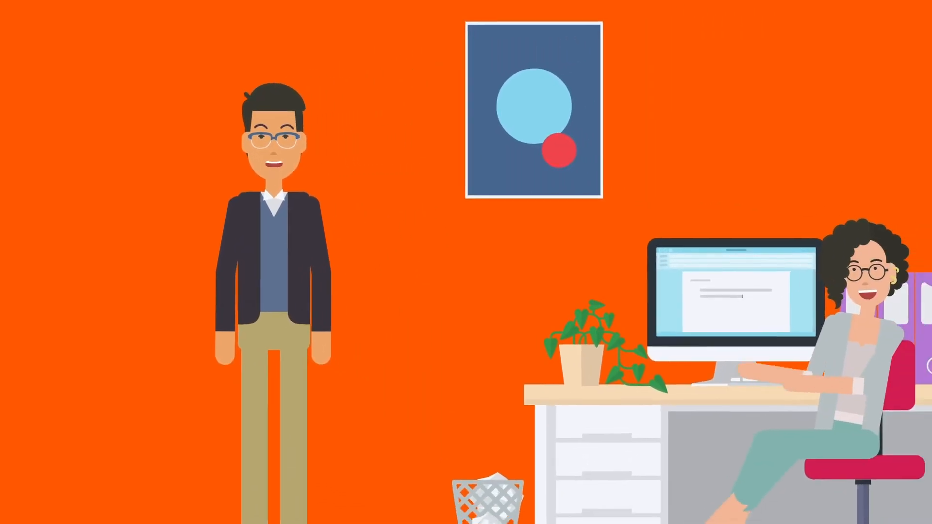